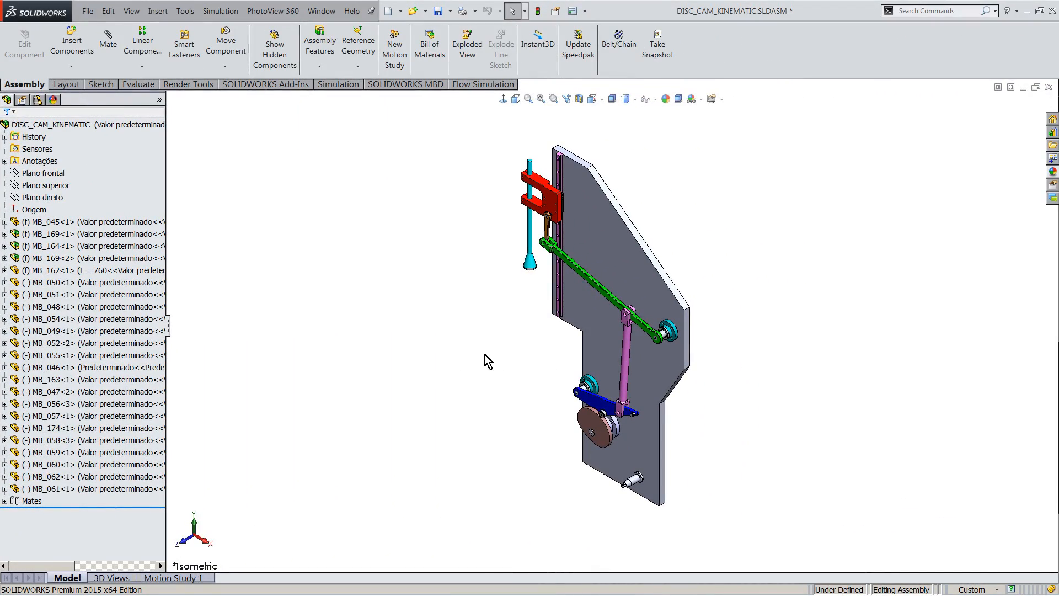
# Create a section view parallel to the base plate's narrow side face, offset -46 mm, through the blue lever's pivot housing
pyautogui.scroll(-3, 684, 287)
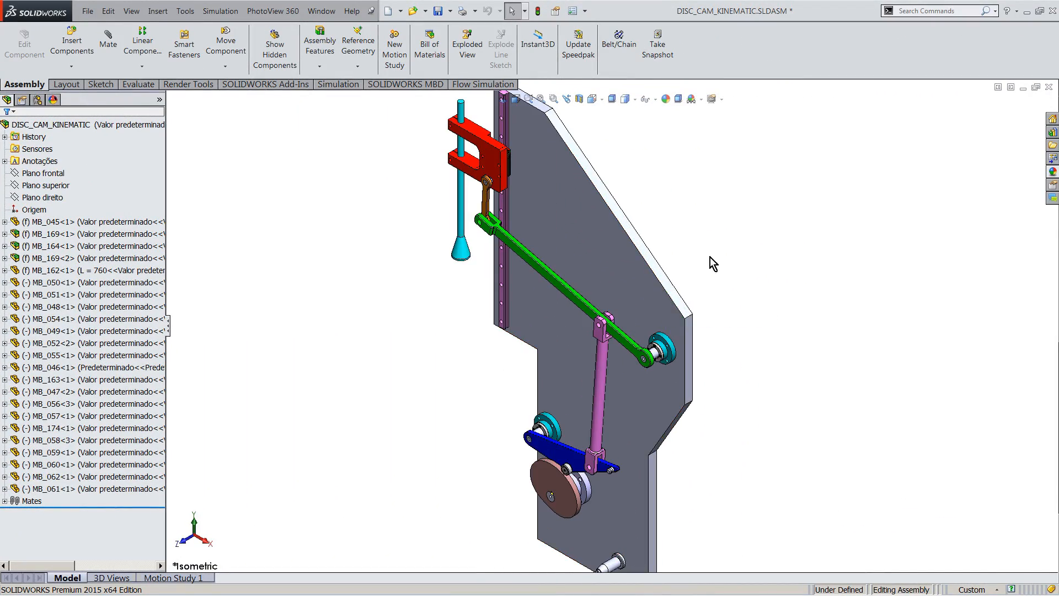
pyautogui.scroll(1, 716, 270)
pyautogui.moveTo(466, 408); pyautogui.dragTo(551, 453, button='middle')
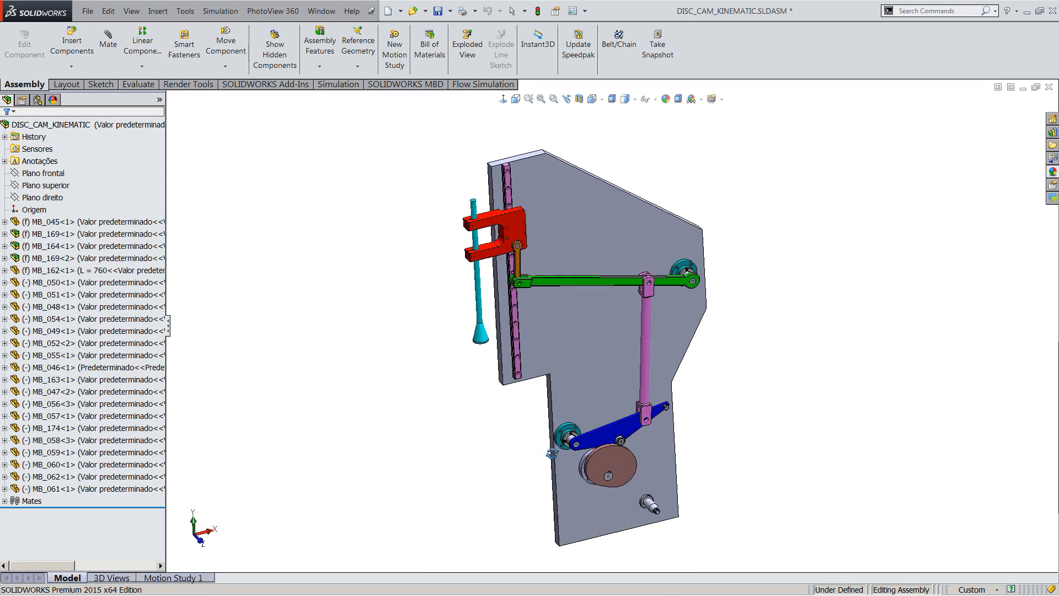
pyautogui.scroll(-6, 574, 438)
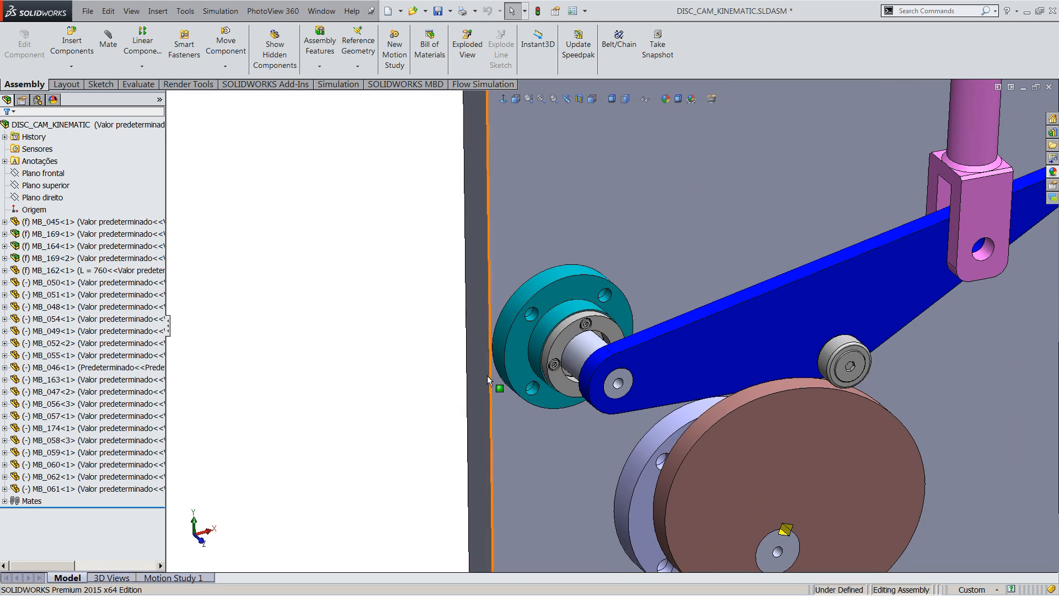
pyautogui.click(488, 379)
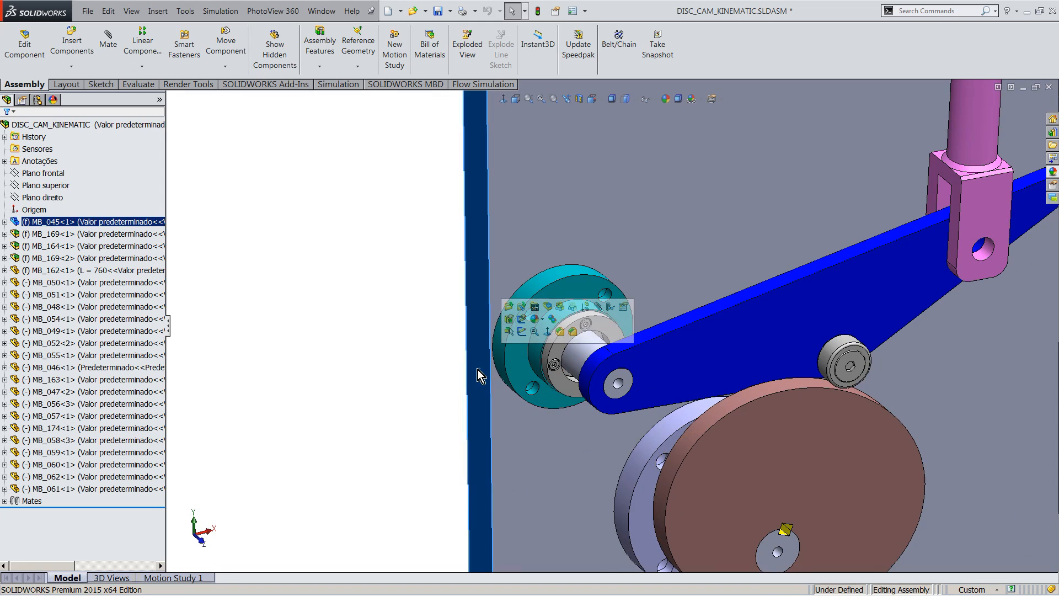
pyautogui.click(578, 99)
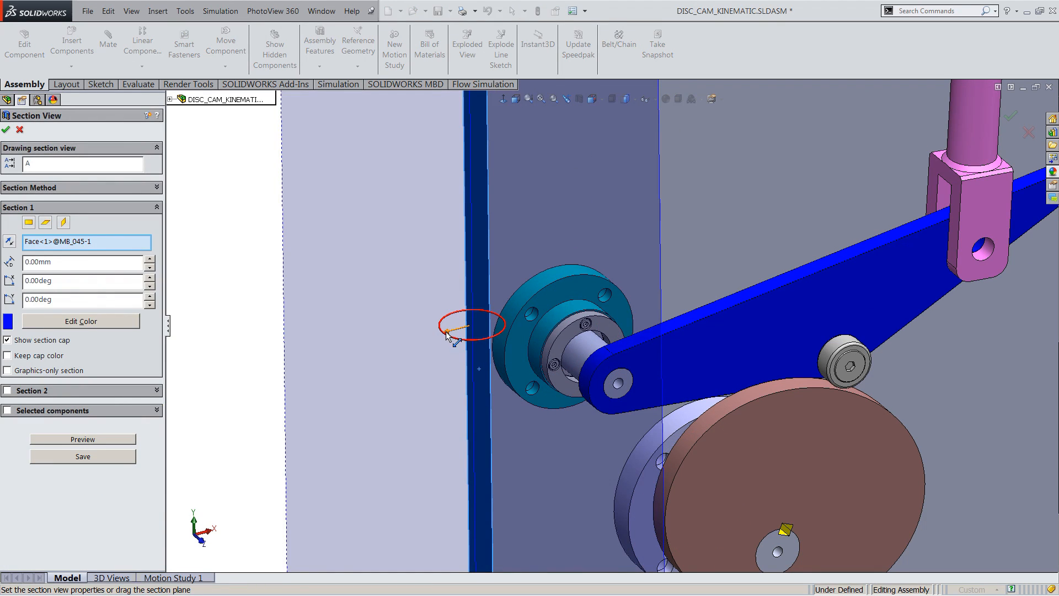
pyautogui.moveTo(447, 333); pyautogui.dragTo(518, 327)
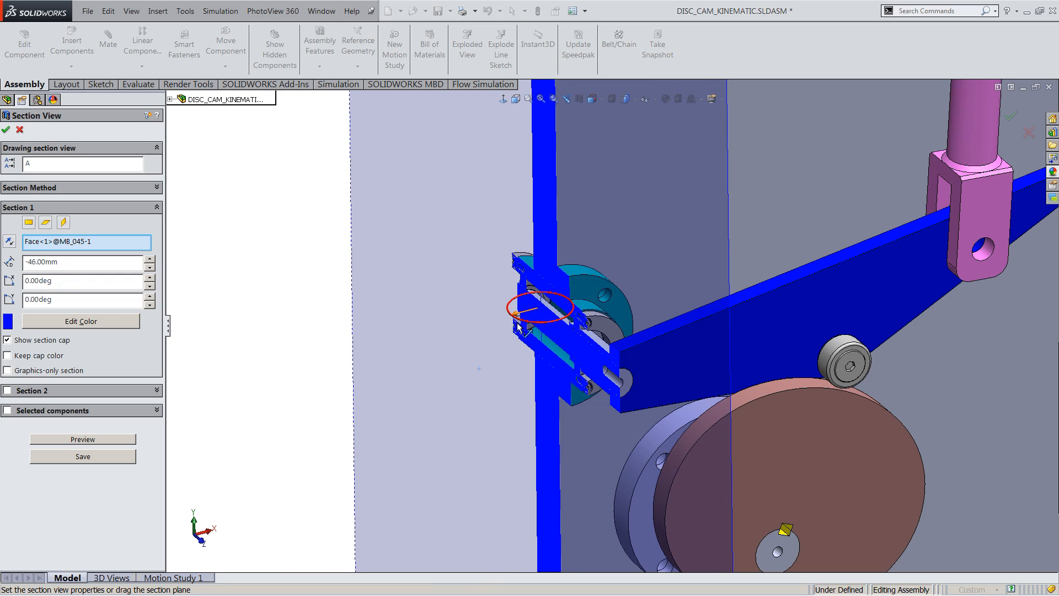
pyautogui.click(5, 130)
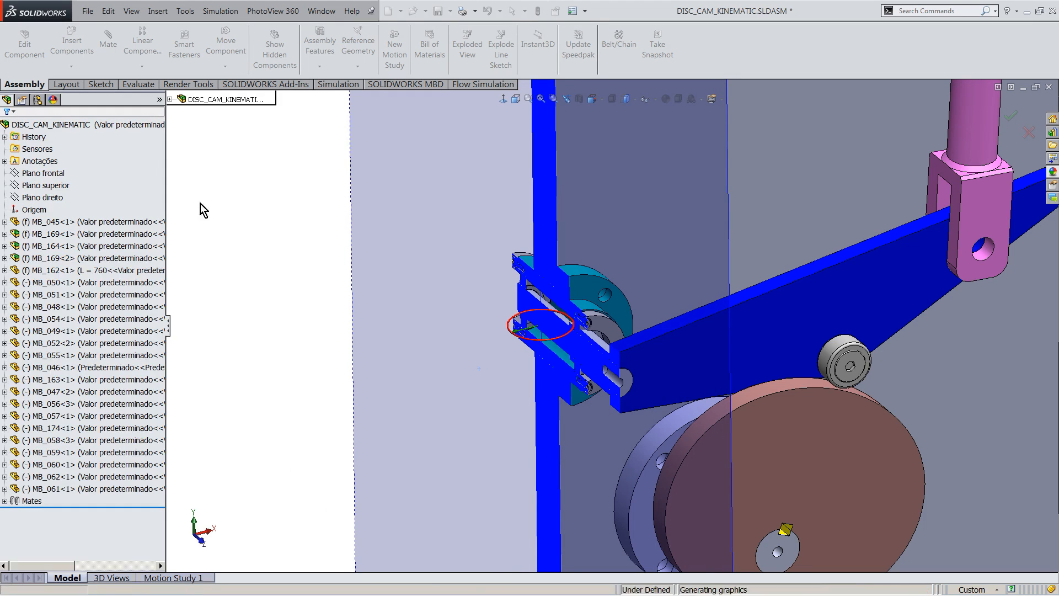
# Examine the sectioned teal bearing housing MB_169<1> with its shaft, bearings and end covers at the blue lever's pivot
pyautogui.moveTo(457, 268); pyautogui.dragTo(490, 256, button='middle')
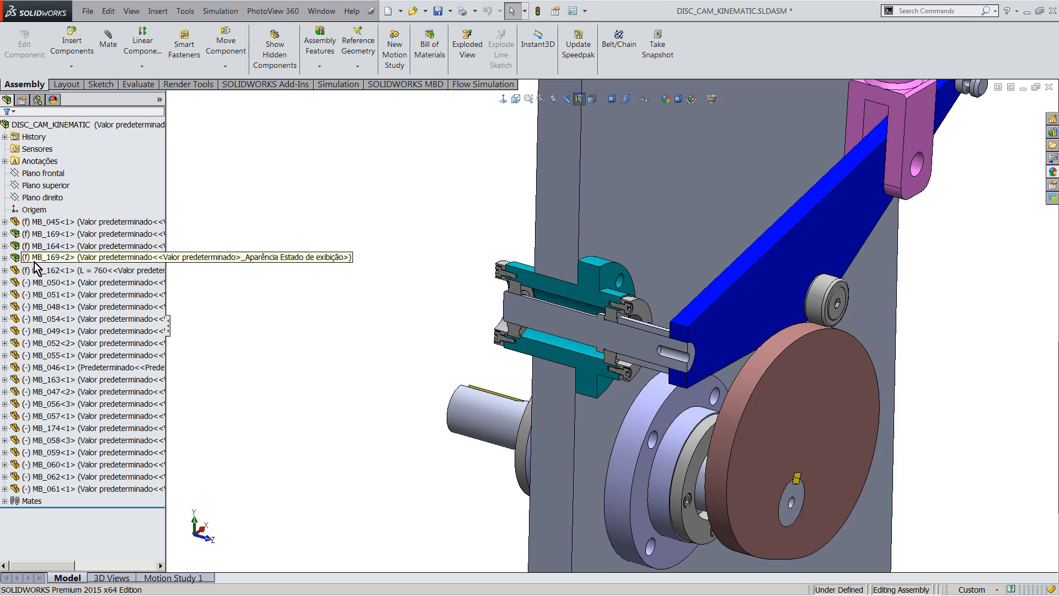
pyautogui.click(44, 237)
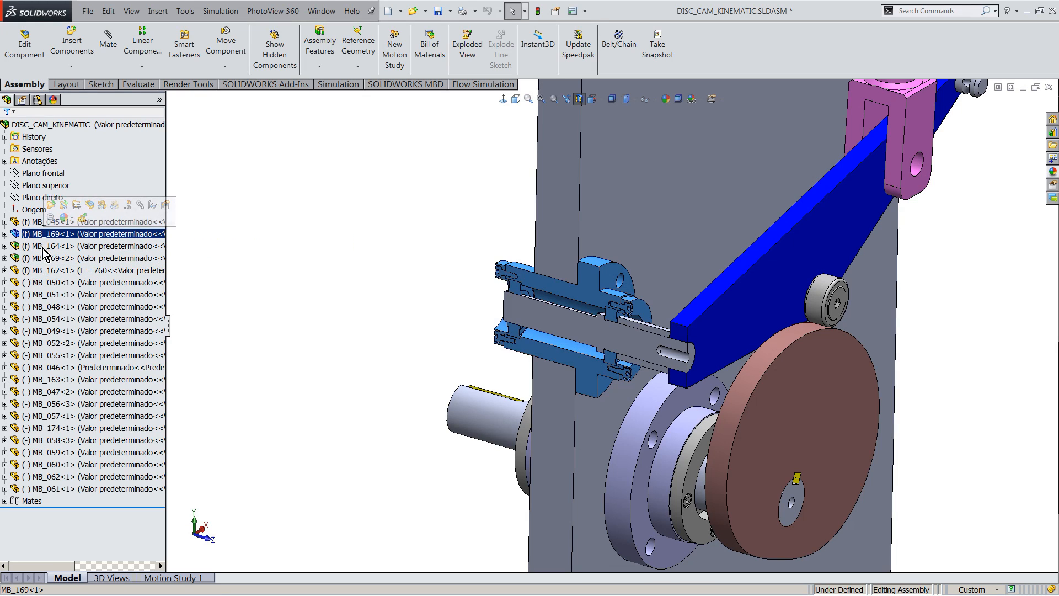
pyautogui.click(324, 215)
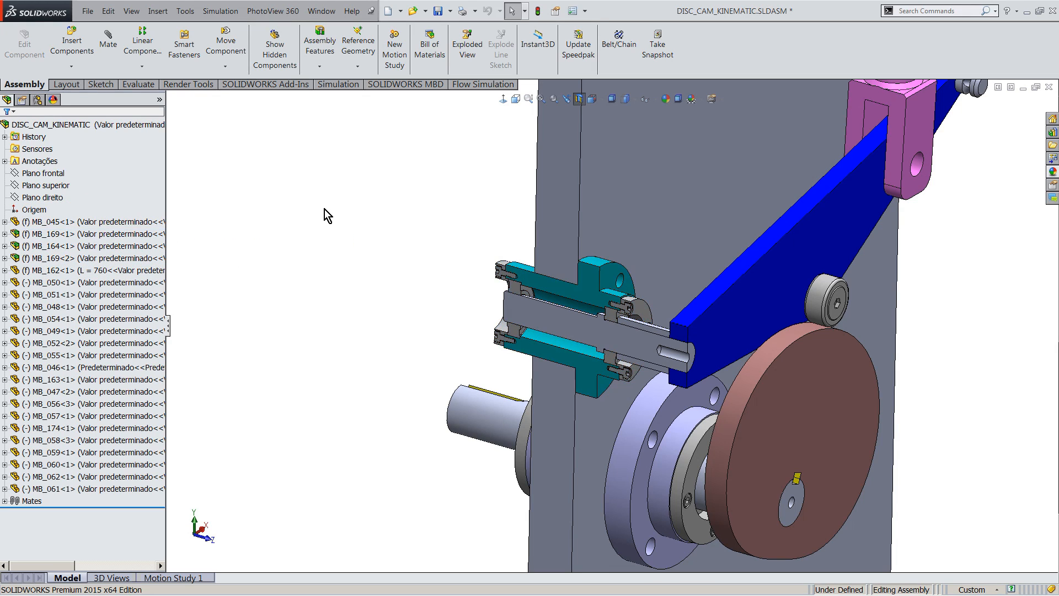
pyautogui.scroll(-2, 619, 335)
pyautogui.click(618, 334)
pyautogui.hotkey('ctrl', '8')
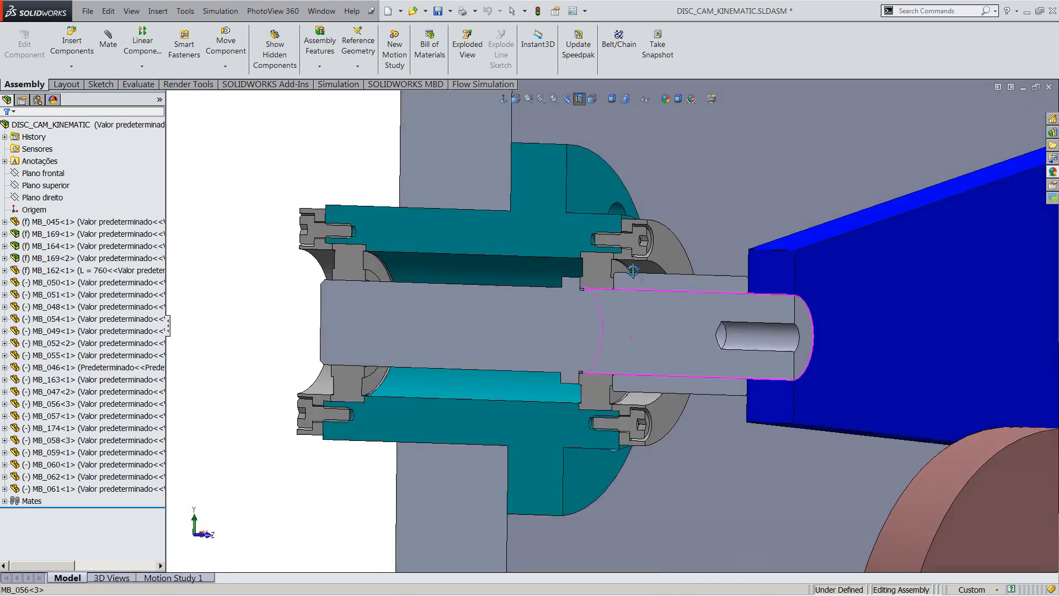
pyautogui.moveTo(668, 278); pyautogui.dragTo(640, 316, button='middle')
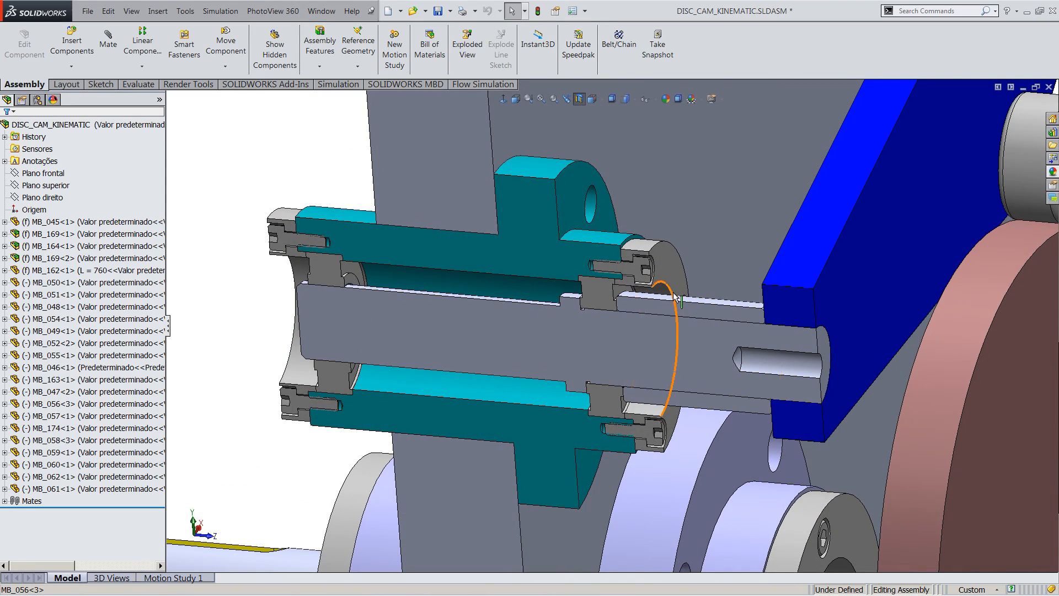
# Rotate the brown disc cam about its shaft so the roller moves the blue lever
pyautogui.scroll(3, 661, 303)
pyautogui.moveTo(728, 292); pyautogui.dragTo(759, 272, button='middle')
pyautogui.click(760, 274)
pyautogui.hotkey('ctrl', '8')
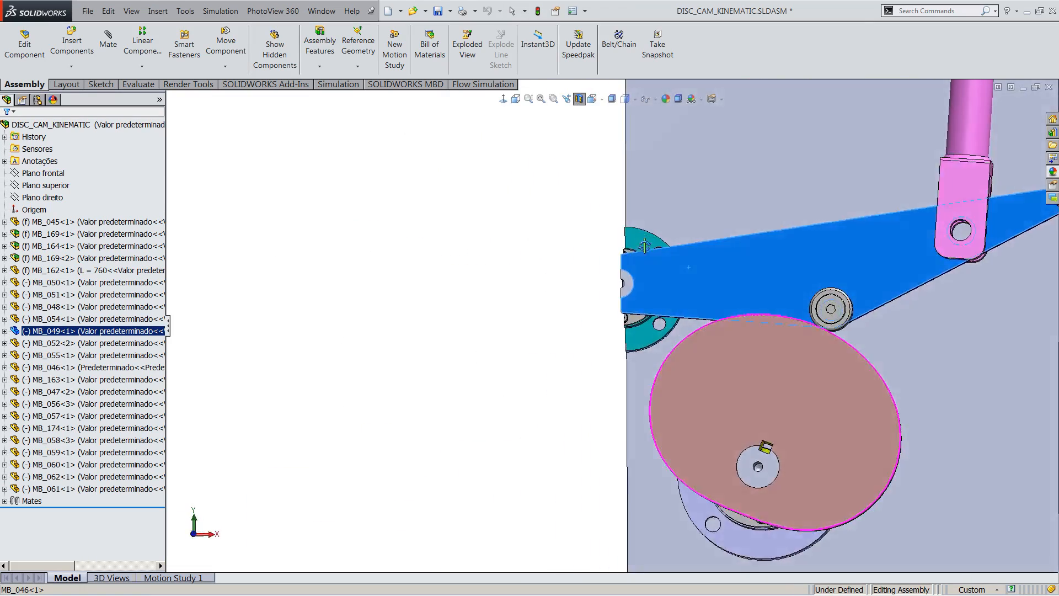
pyautogui.moveTo(644, 246); pyautogui.dragTo(727, 293, button='middle')
pyautogui.click(933, 383)
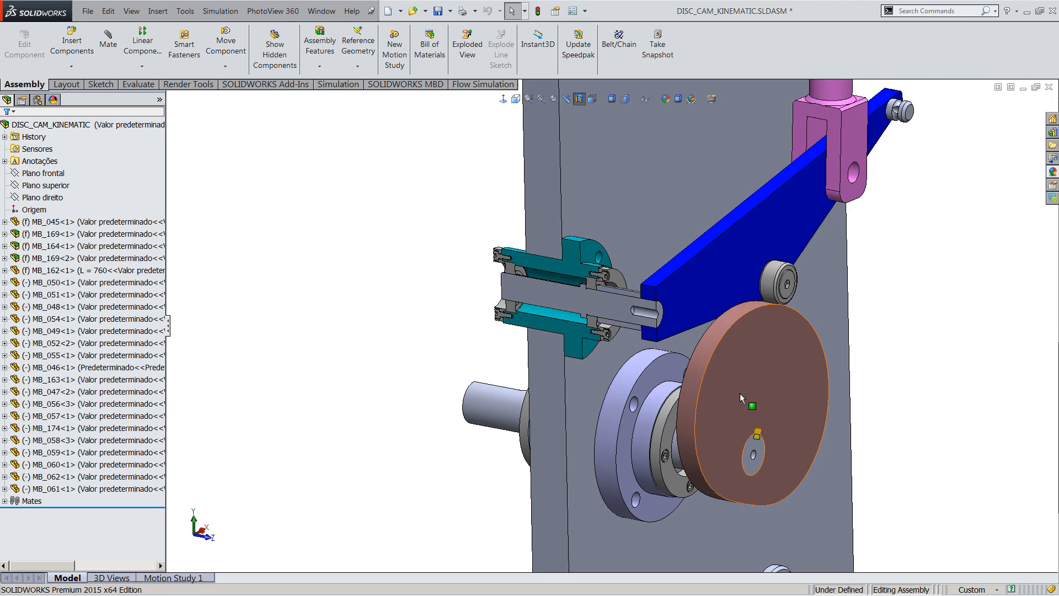
pyautogui.moveTo(740, 393); pyautogui.dragTo(841, 347)
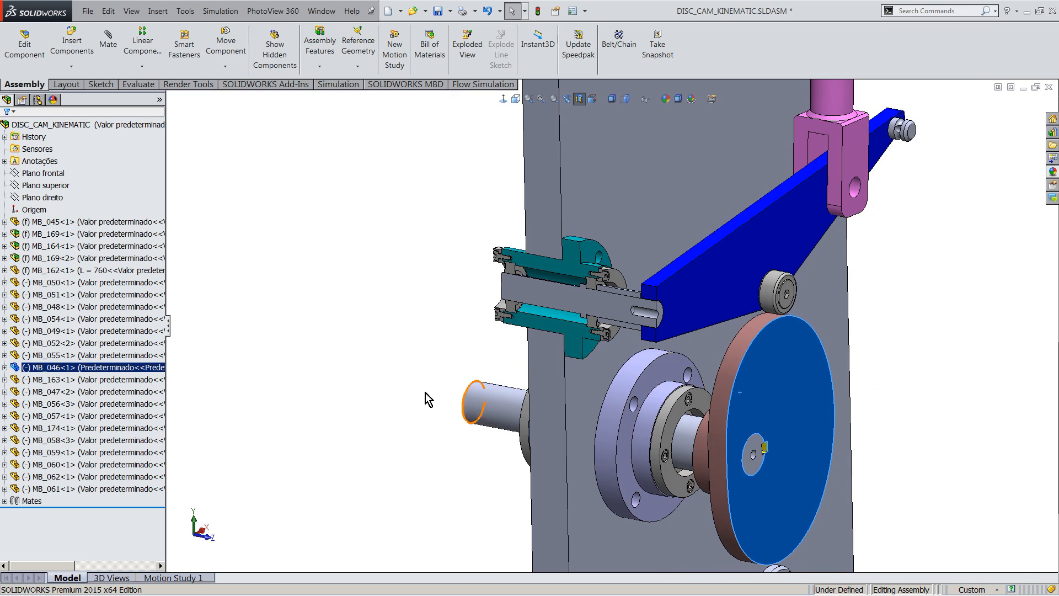
pyautogui.click(303, 367)
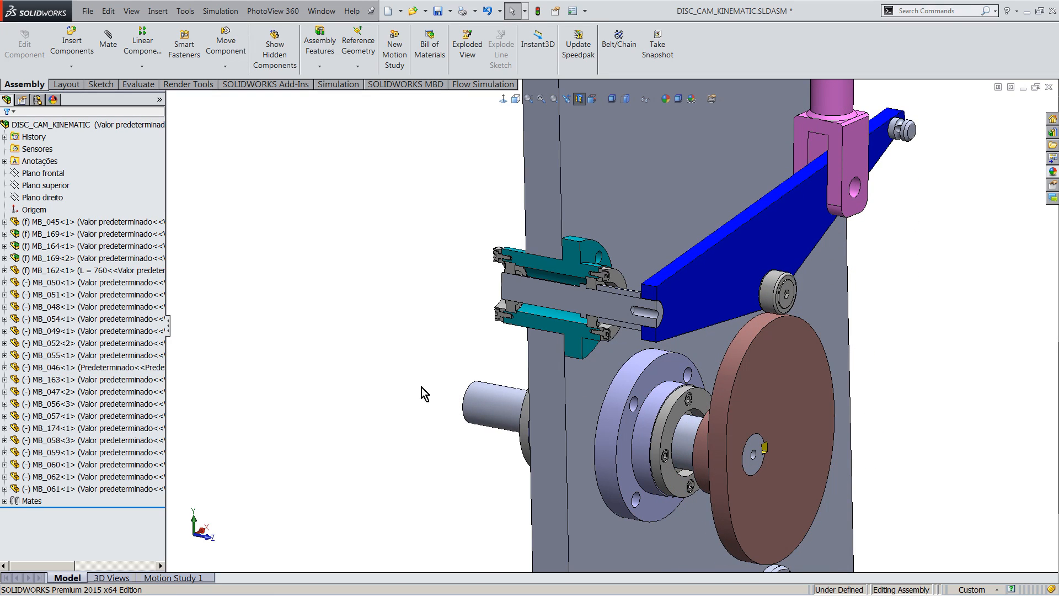
# Replace the section view with one offset -142 mm from the plate's side face, cutting through the cam shaft and its housing
pyautogui.click(578, 100)
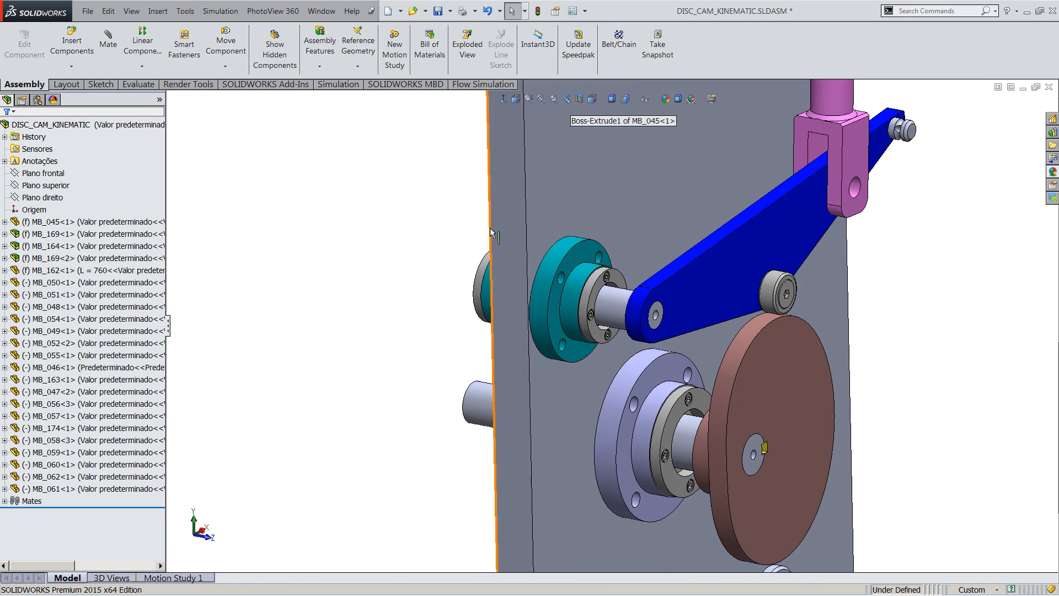
pyautogui.click(593, 106)
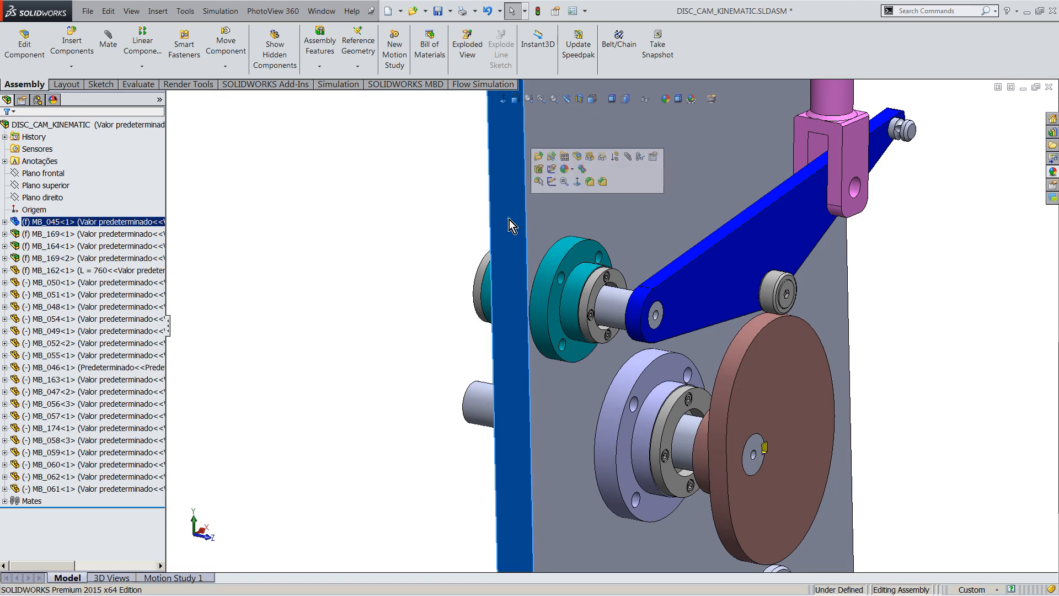
pyautogui.click(593, 100)
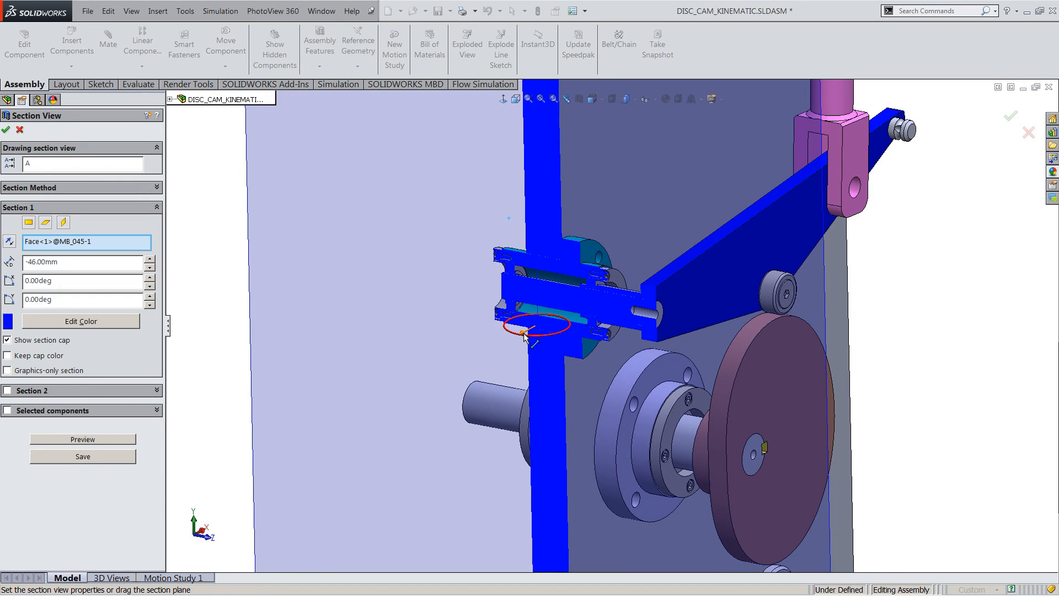
pyautogui.moveTo(528, 334); pyautogui.dragTo(608, 312)
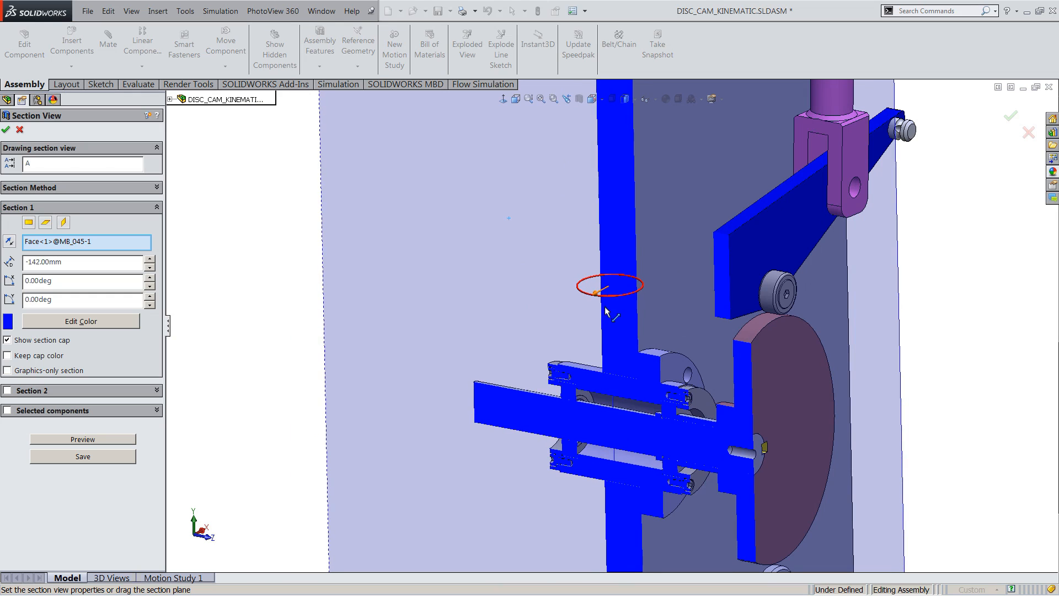
pyautogui.click(5, 130)
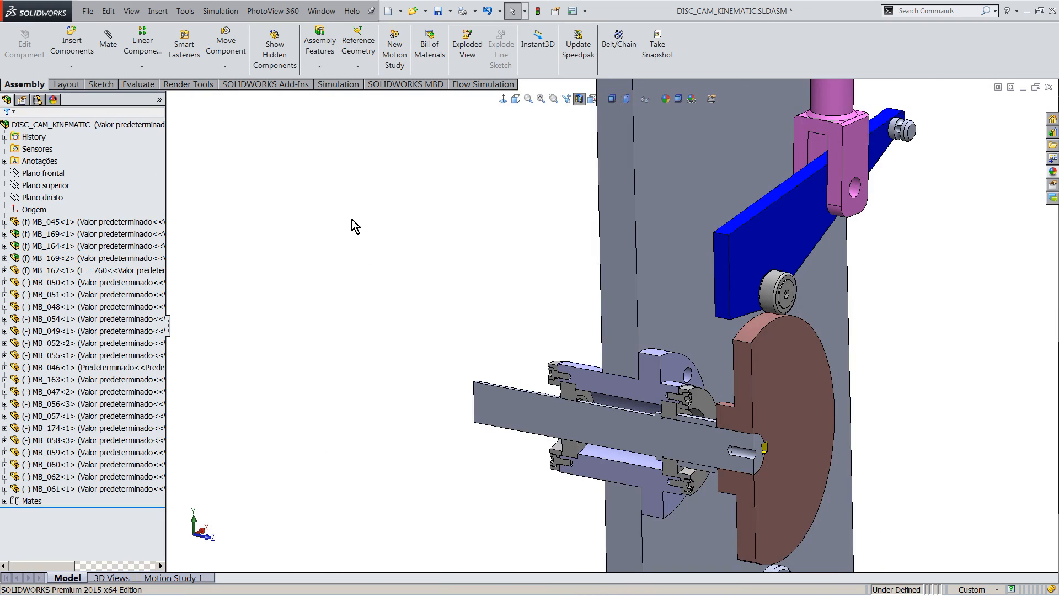
# Rotate the sectioned disc cam around its shaft to drive the roller and blue lever
pyautogui.scroll(-3, 699, 447)
pyautogui.click(846, 334)
pyautogui.moveTo(846, 335); pyautogui.dragTo(745, 396)
pyautogui.moveTo(787, 345); pyautogui.dragTo(846, 313)
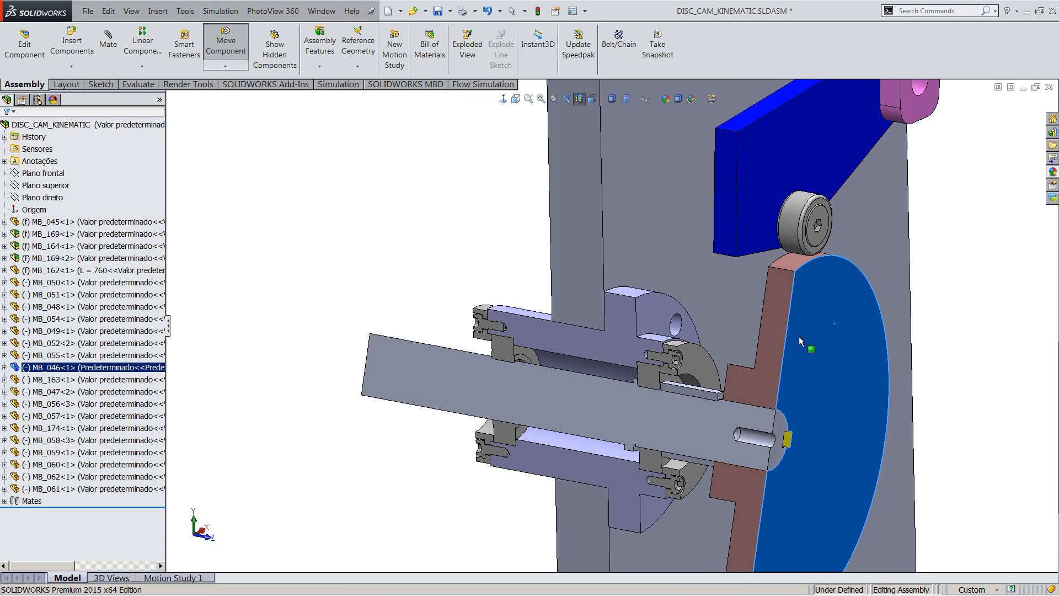
pyautogui.press('Escape')
# Turn off the section view of the cam shaft to show the complete components
pyautogui.scroll(5, 551, 246)
pyautogui.moveTo(651, 268); pyautogui.dragTo(518, 284, button='middle')
pyautogui.click(582, 103)
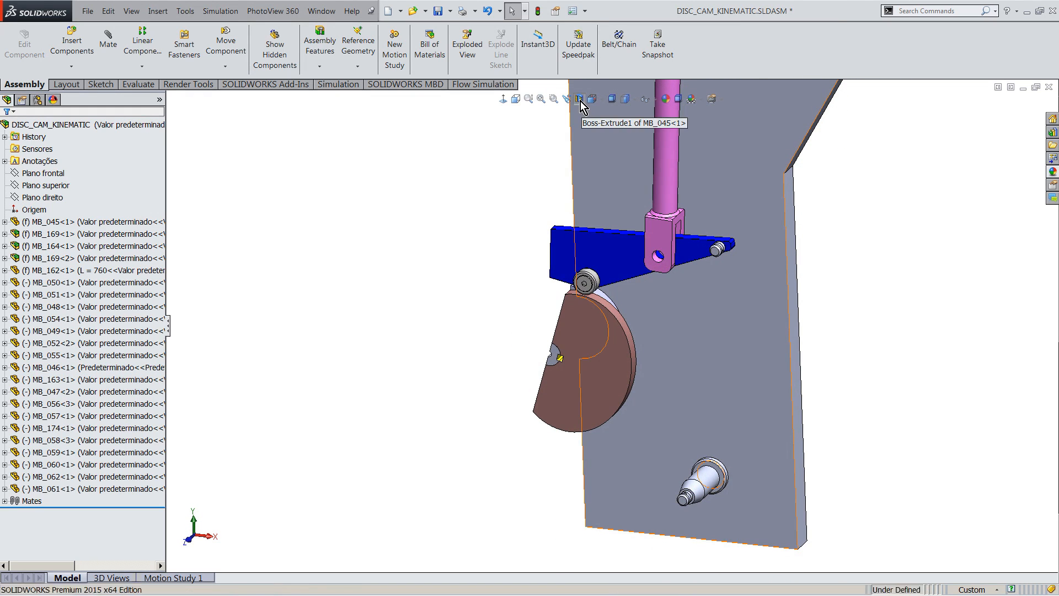
# Examine the linkage from the cam, roller and blue lever through the pink rod and green arm to the red slide
pyautogui.scroll(-7, 684, 237)
pyautogui.moveTo(557, 297); pyautogui.dragTo(562, 270, button='middle')
pyautogui.scroll(10, 569, 275)
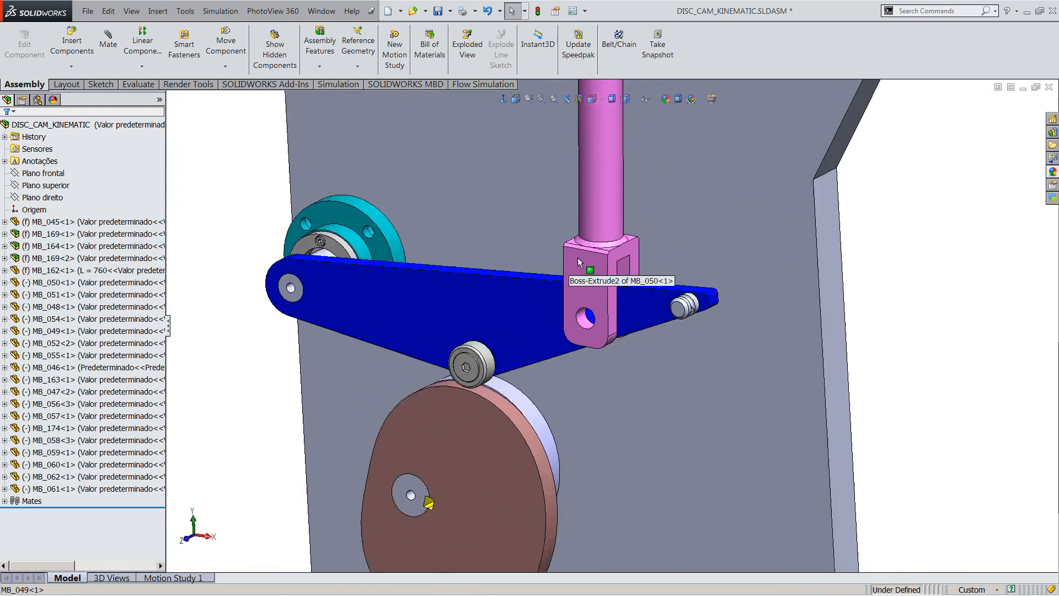
pyautogui.scroll(-8, 574, 239)
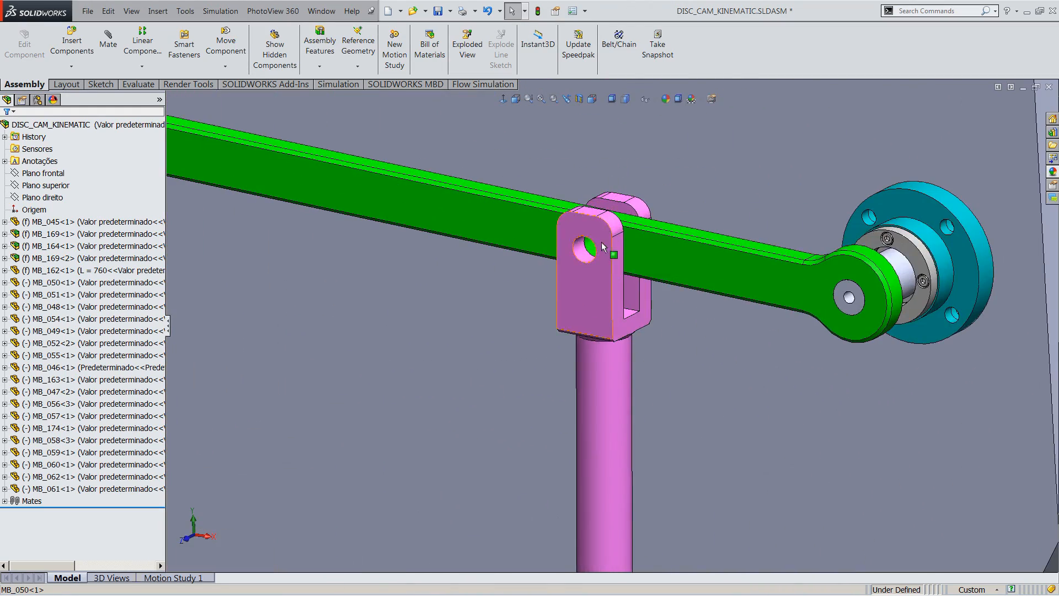
pyautogui.scroll(6, 614, 254)
pyautogui.scroll(5, 486, 276)
pyautogui.scroll(-10, 367, 274)
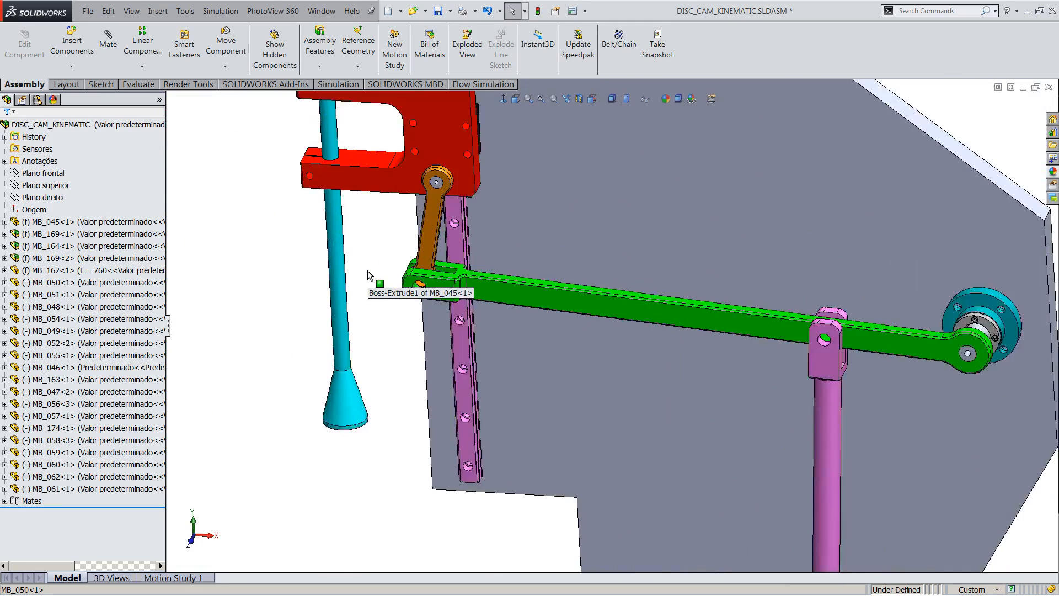
pyautogui.moveTo(451, 298); pyautogui.dragTo(475, 249, button='middle')
pyautogui.scroll(5, 666, 379)
pyautogui.scroll(6, 667, 381)
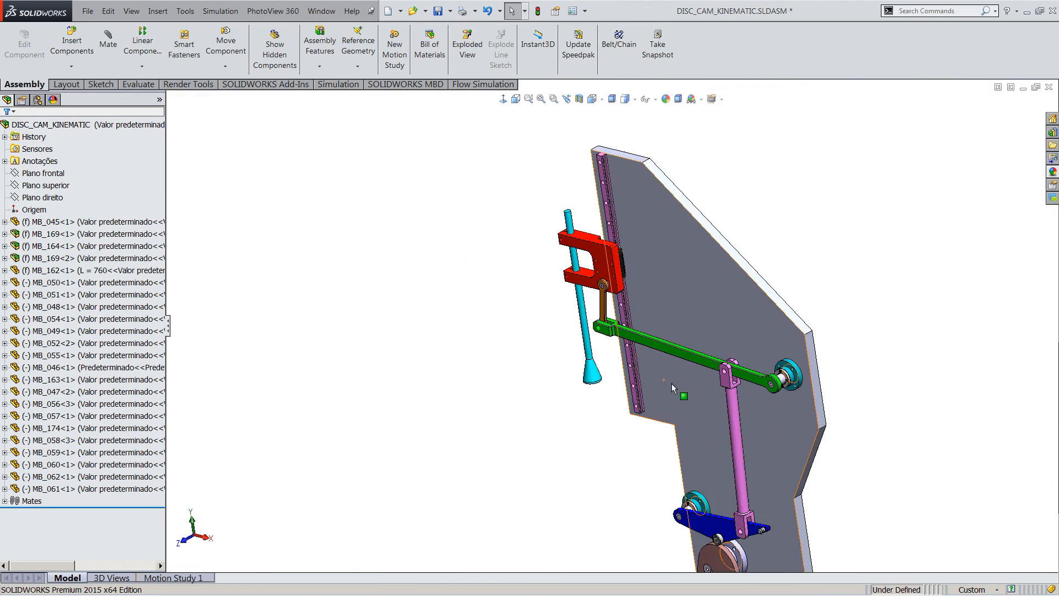
pyautogui.scroll(2, 684, 477)
pyautogui.scroll(-6, 696, 491)
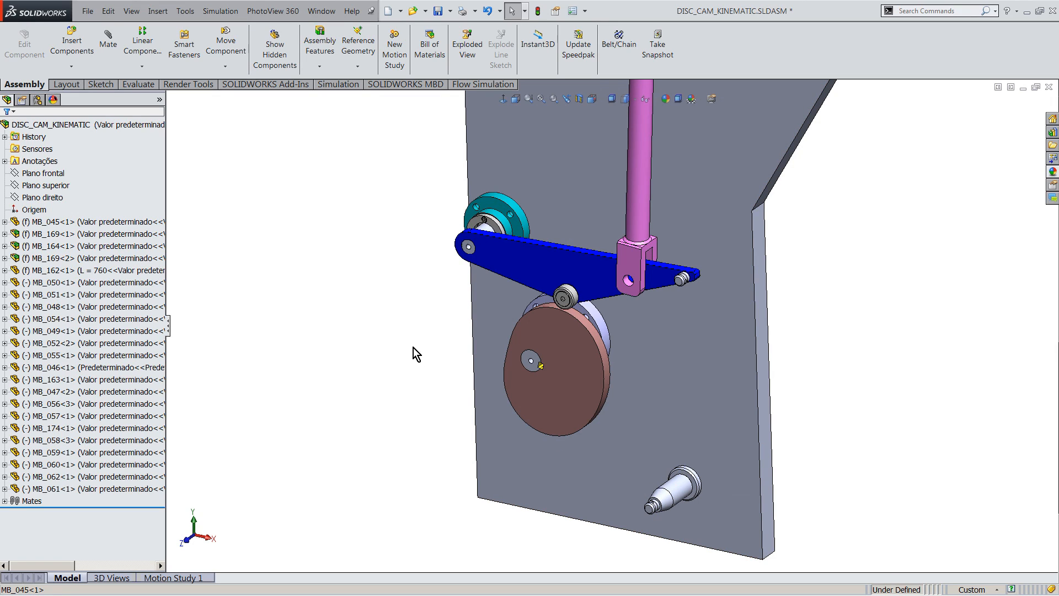
pyautogui.scroll(6, 408, 349)
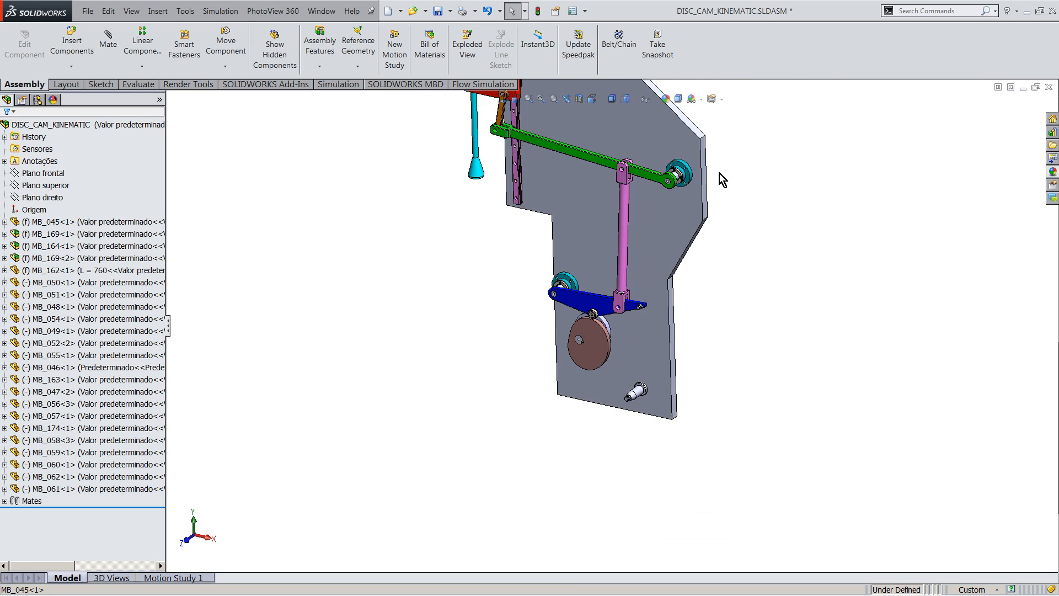
# Section the assembly at -74 mm from the plate's side face beside the green arm's pivot, inspect its housing, and turn off the section
pyautogui.scroll(-5, 711, 165)
pyautogui.scroll(-2, 683, 256)
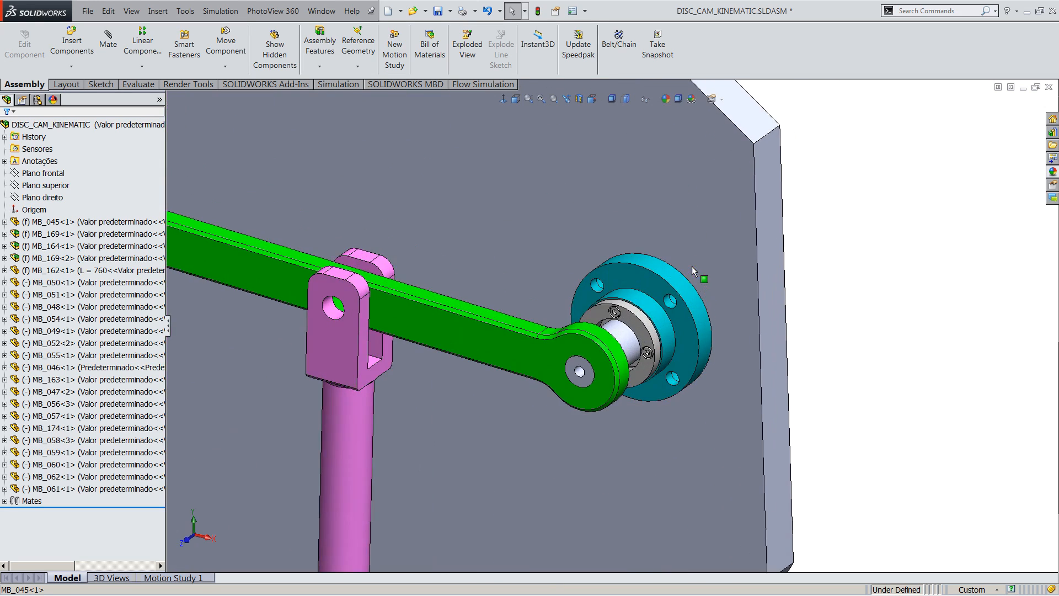
pyautogui.scroll(2, 689, 265)
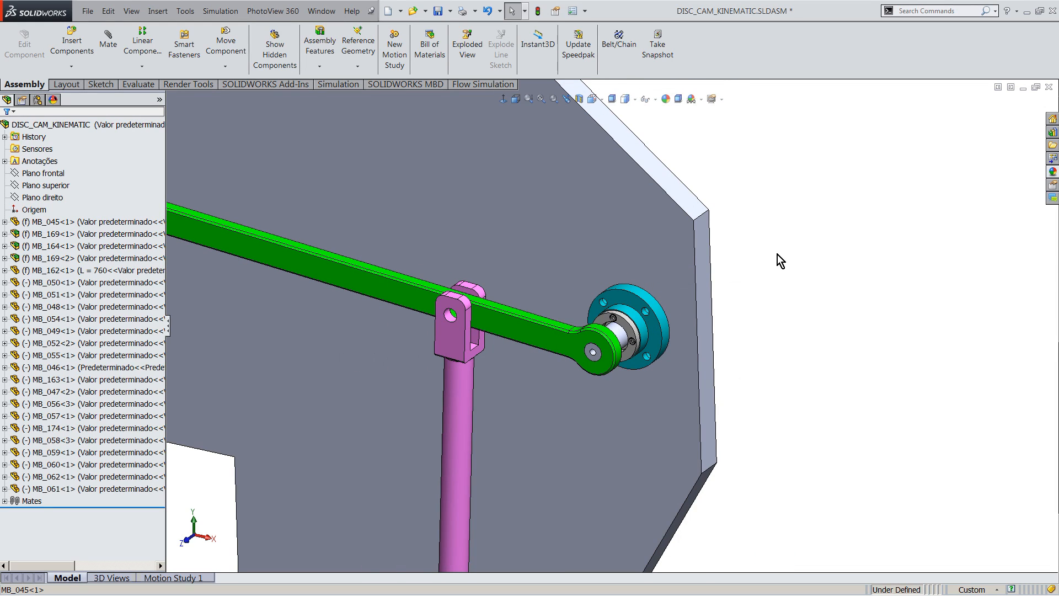
pyautogui.scroll(-2, 684, 317)
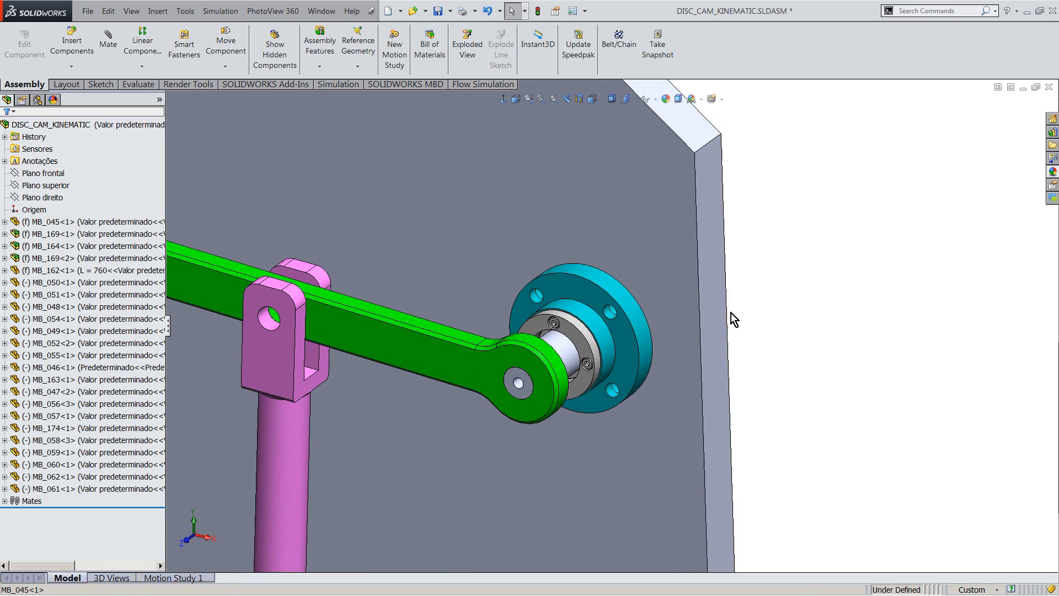
pyautogui.click(720, 309)
pyautogui.click(566, 100)
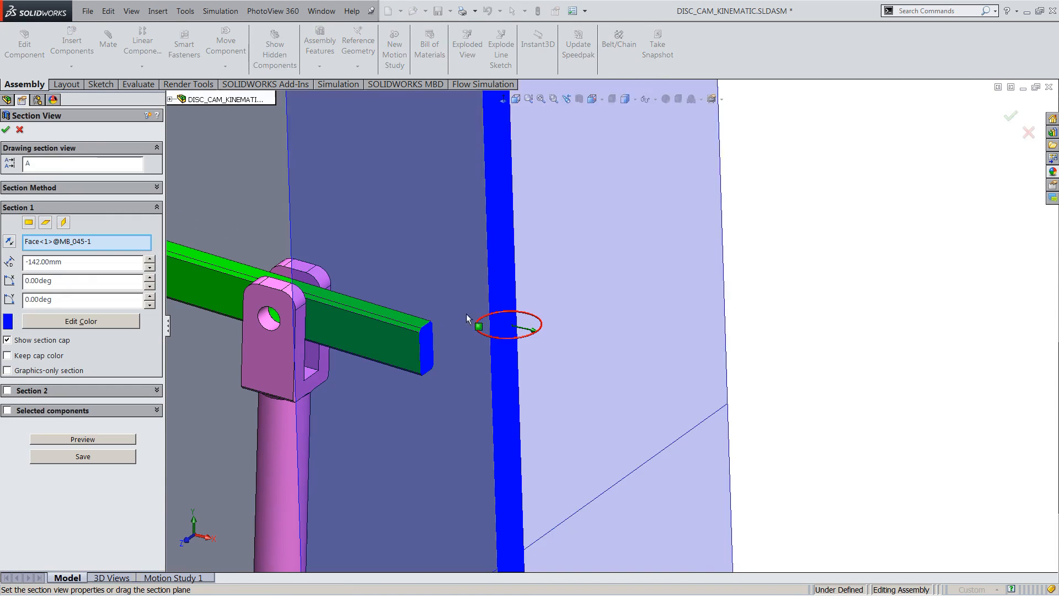
pyautogui.moveTo(541, 331); pyautogui.dragTo(607, 331)
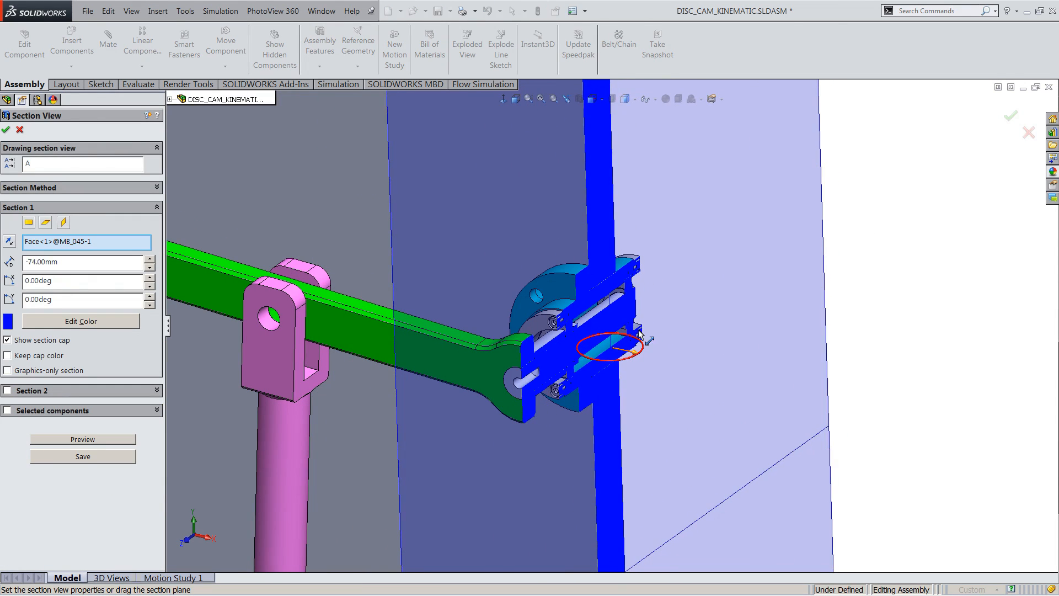
pyautogui.click(6, 130)
pyautogui.moveTo(613, 275); pyautogui.dragTo(598, 238, button='middle')
pyautogui.click(579, 98)
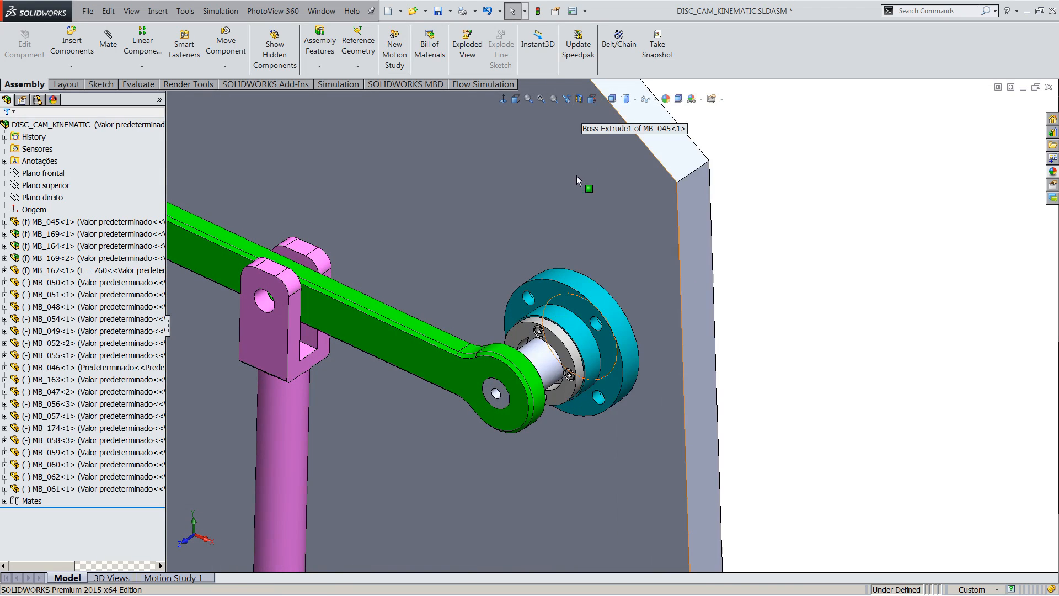
# Move the red slide down along its vertical rail so the brown link and green arm follow, and clear the selection
pyautogui.scroll(6, 578, 180)
pyautogui.scroll(-3, 392, 201)
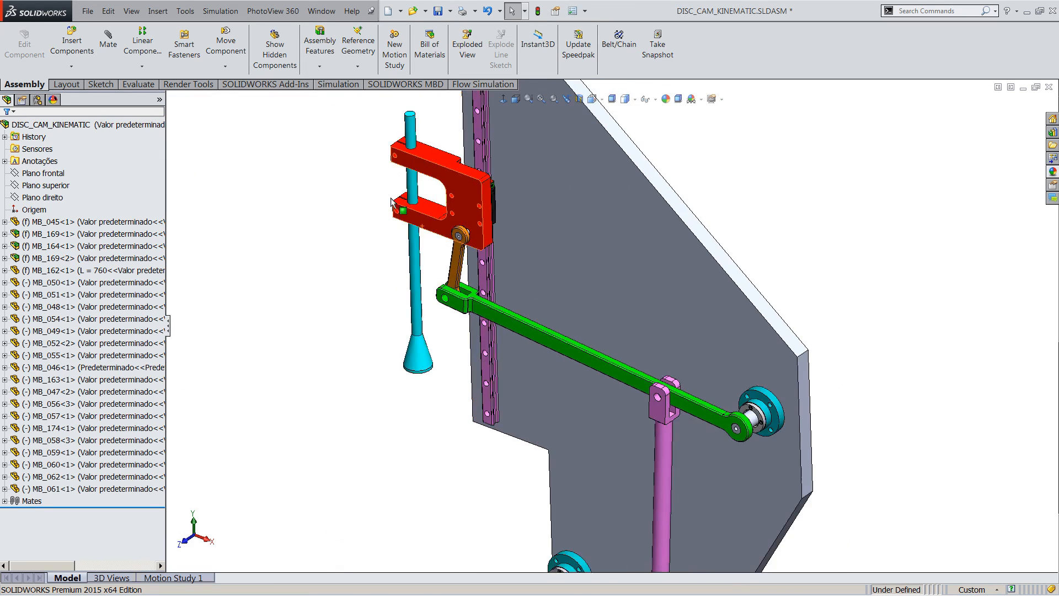
pyautogui.scroll(-2, 392, 202)
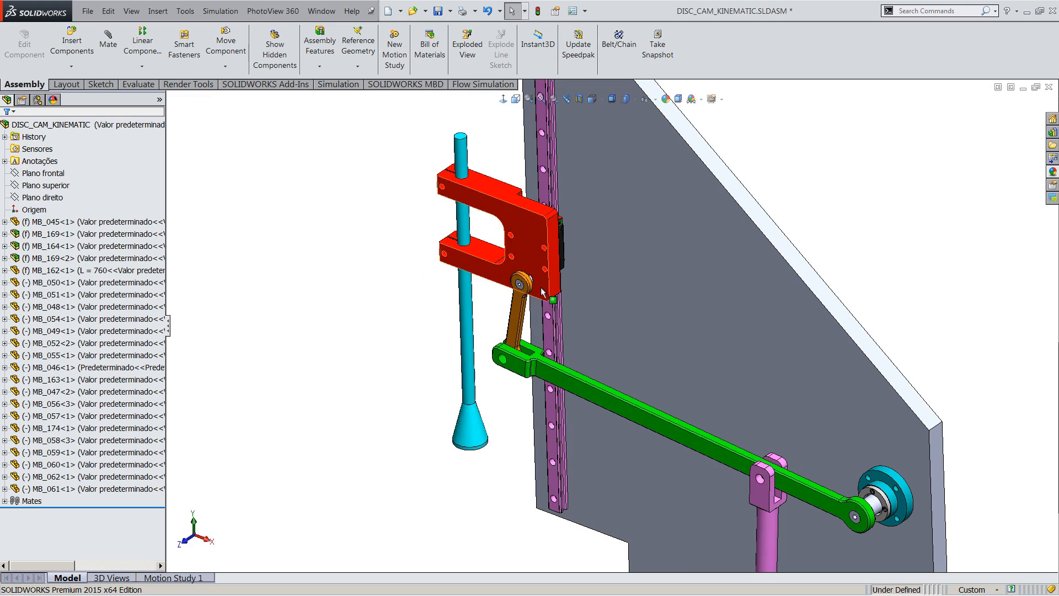
pyautogui.moveTo(542, 292); pyautogui.dragTo(510, 402)
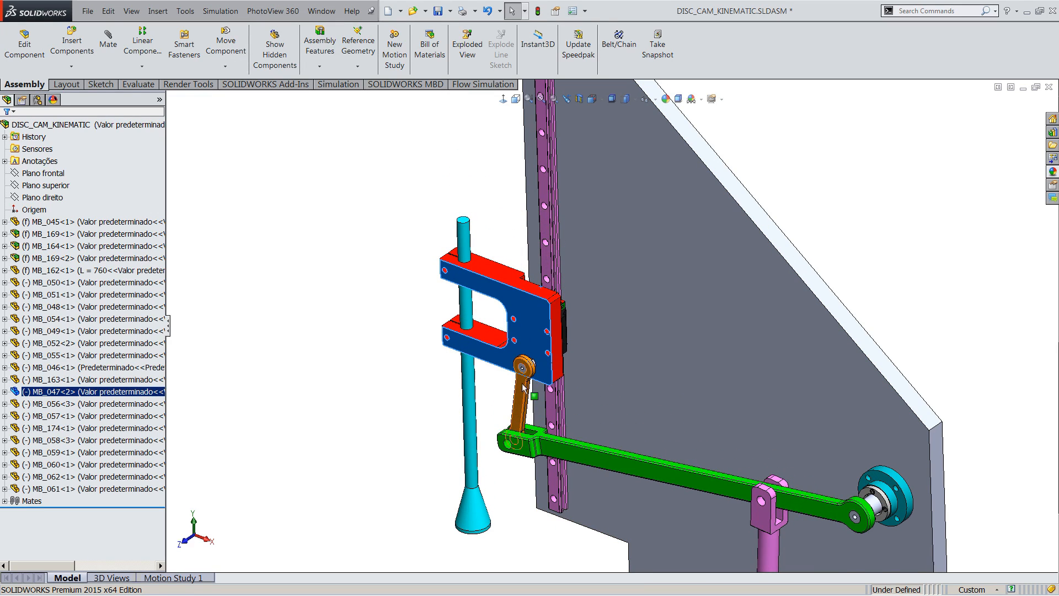
pyautogui.click(418, 369)
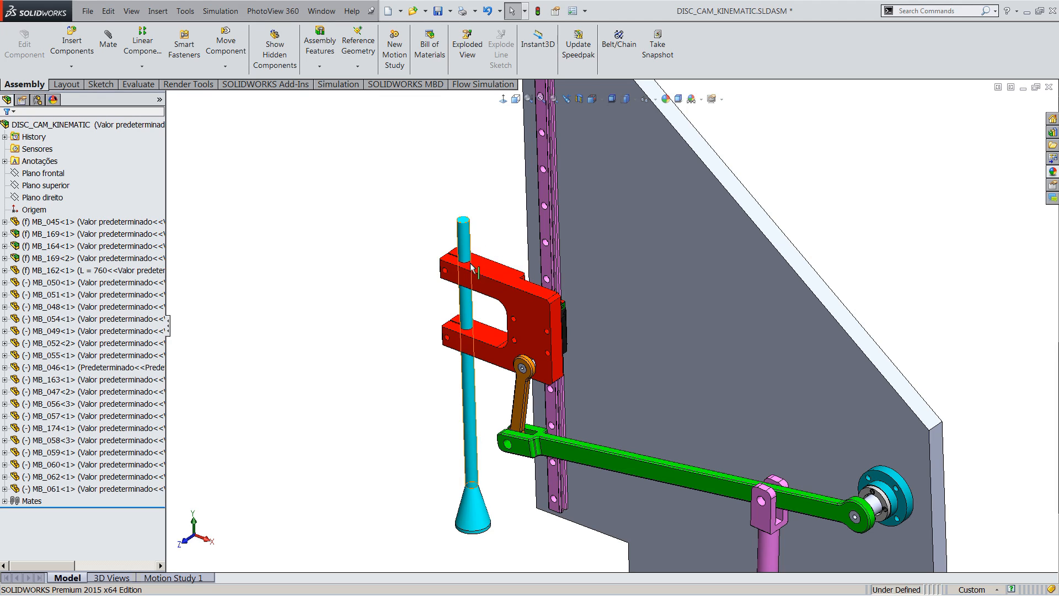
# Examine the red slide with its rod and rail carriage up close, and the whole mechanism down to the cam
pyautogui.scroll(-4, 563, 331)
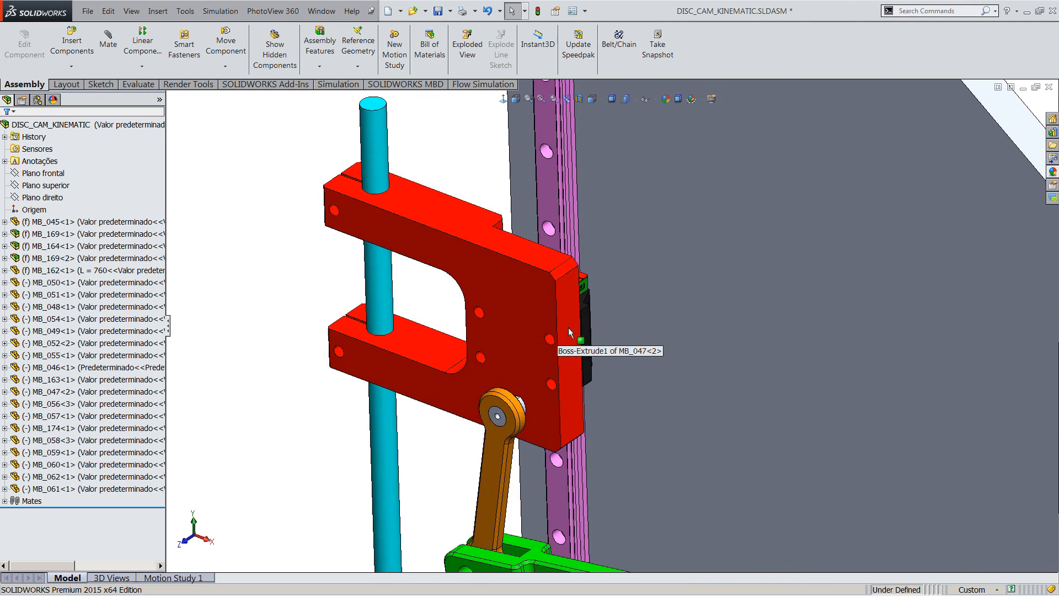
pyautogui.moveTo(570, 332); pyautogui.dragTo(598, 313, button='middle')
pyautogui.scroll(5, 598, 313)
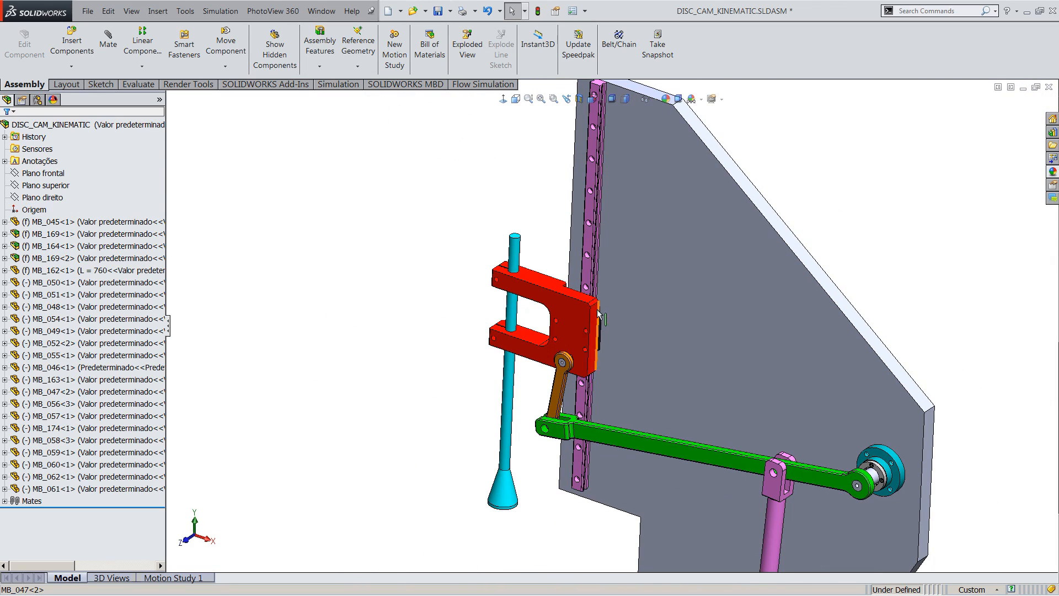
pyautogui.scroll(6, 586, 461)
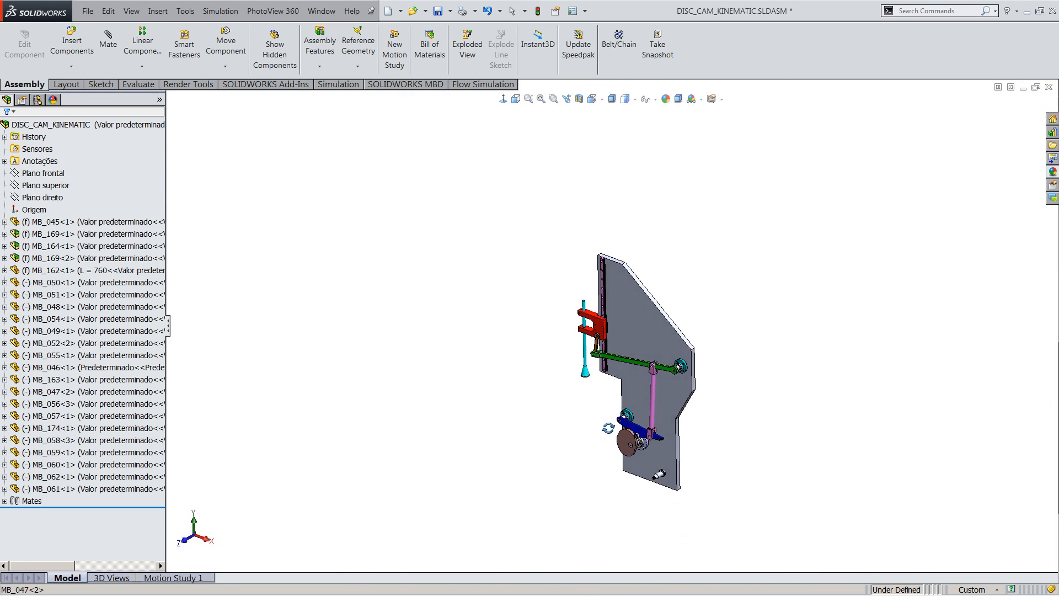
pyautogui.moveTo(608, 428); pyautogui.dragTo(608, 438, button='middle')
pyautogui.scroll(-4, 630, 390)
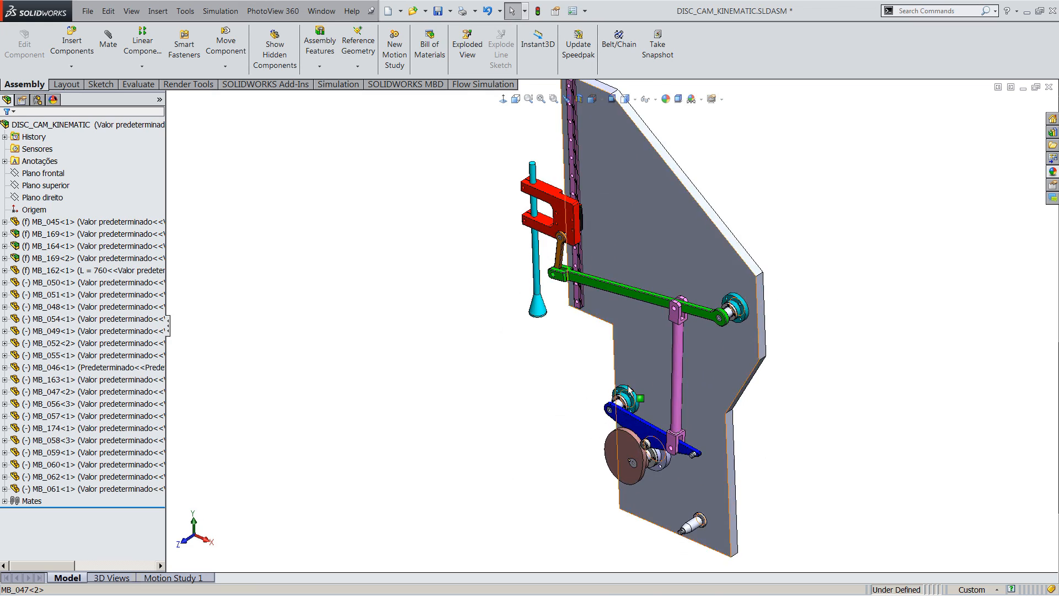
pyautogui.moveTo(640, 398); pyautogui.dragTo(638, 366, button='middle')
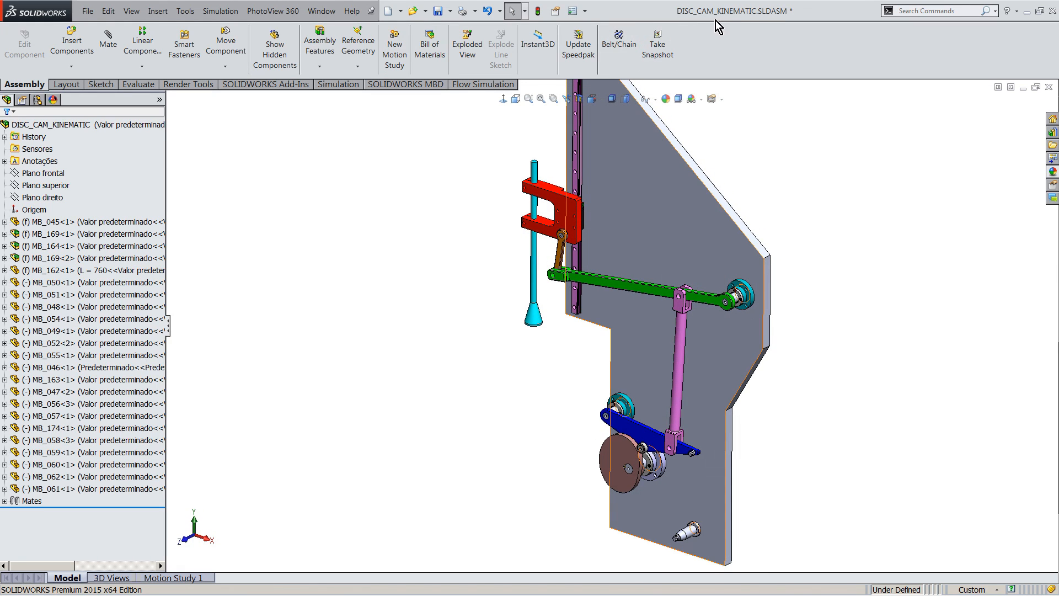
# Review the assembly's list of mates and highlight the components joined by CamMateTangent1, then clear the selection
pyautogui.click(5, 501)
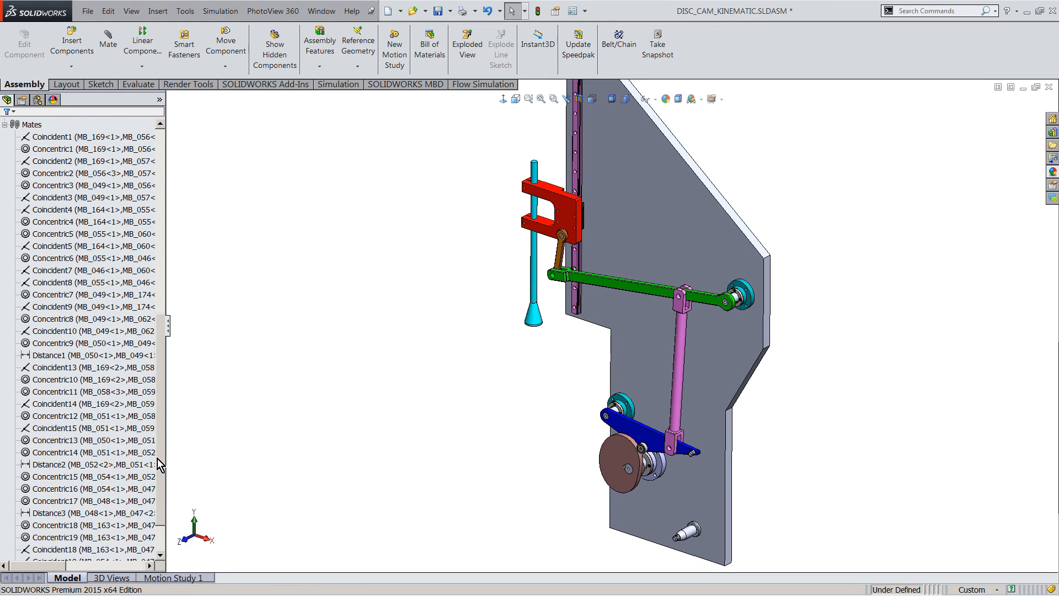
pyautogui.moveTo(157, 458); pyautogui.dragTo(166, 508)
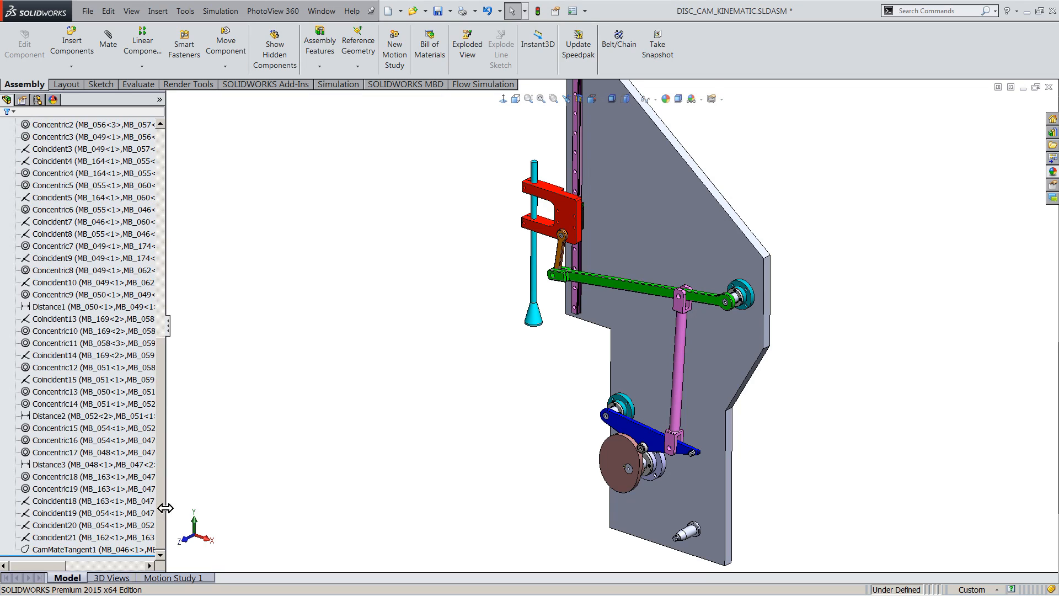
pyautogui.click(74, 549)
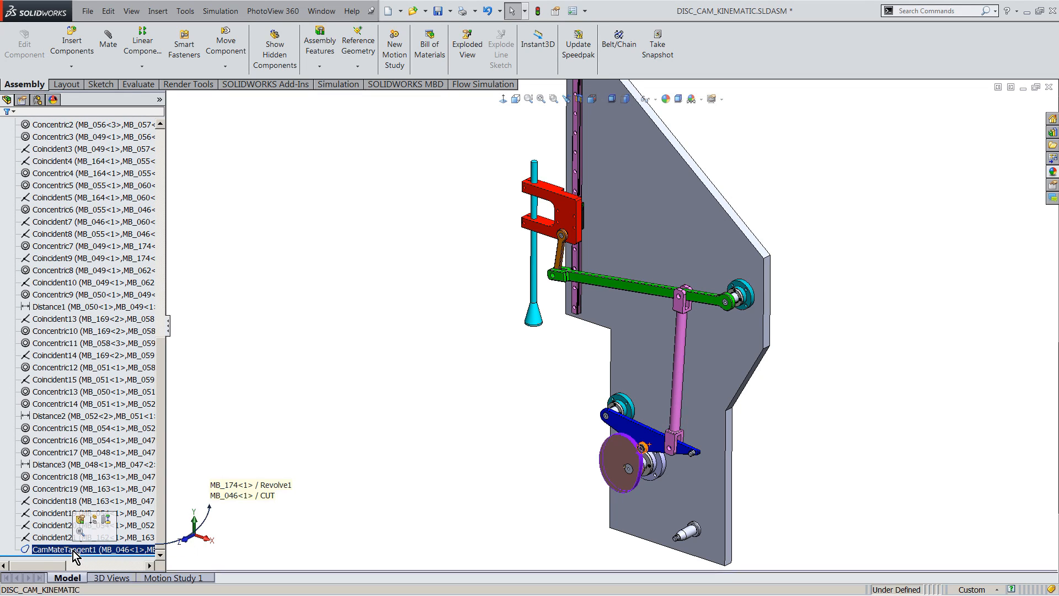
pyautogui.click(310, 411)
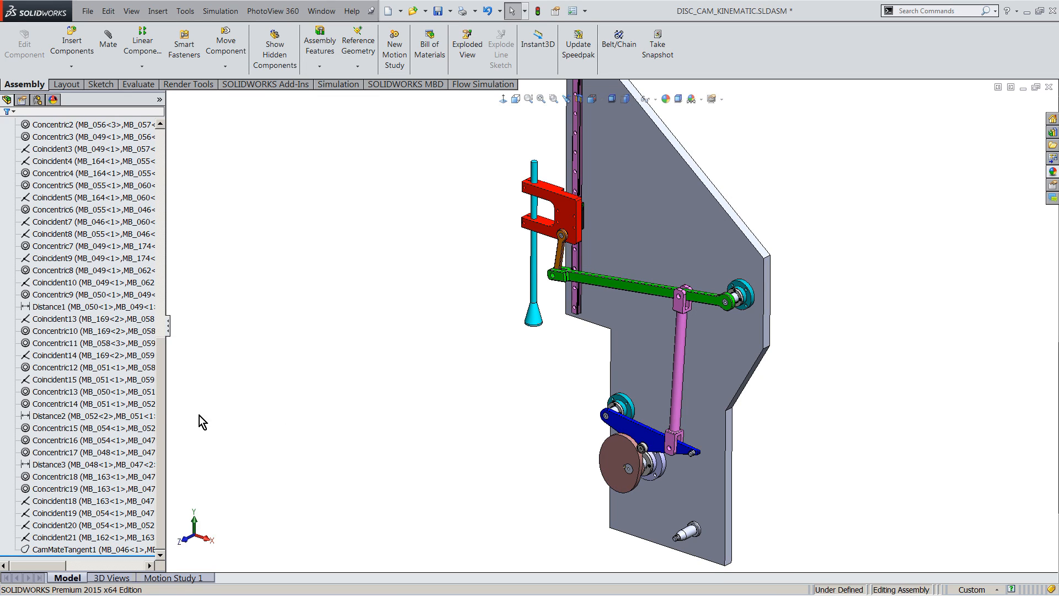
pyautogui.moveTo(162, 434); pyautogui.dragTo(164, 362)
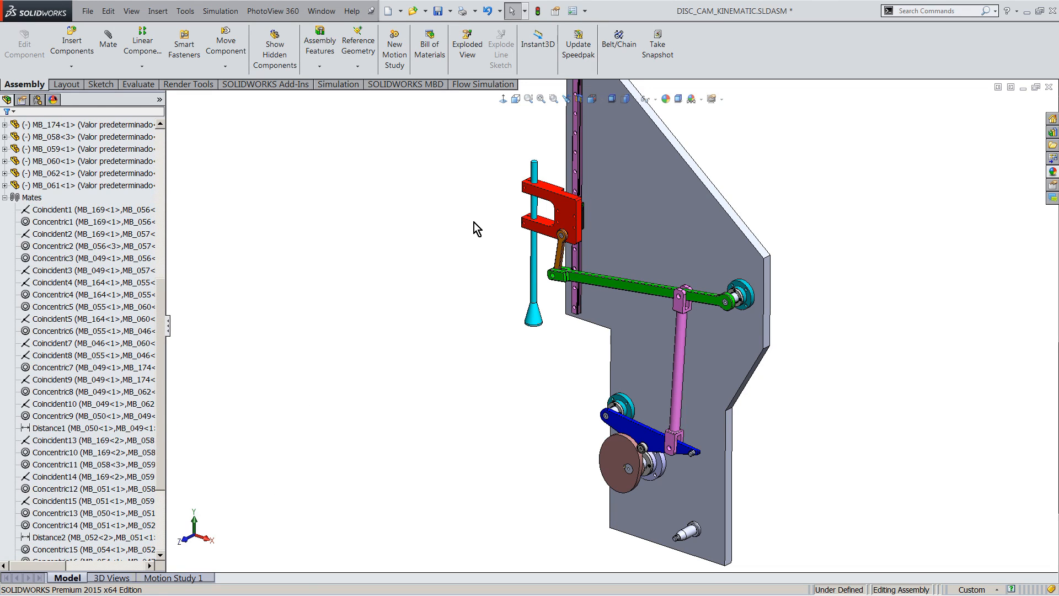